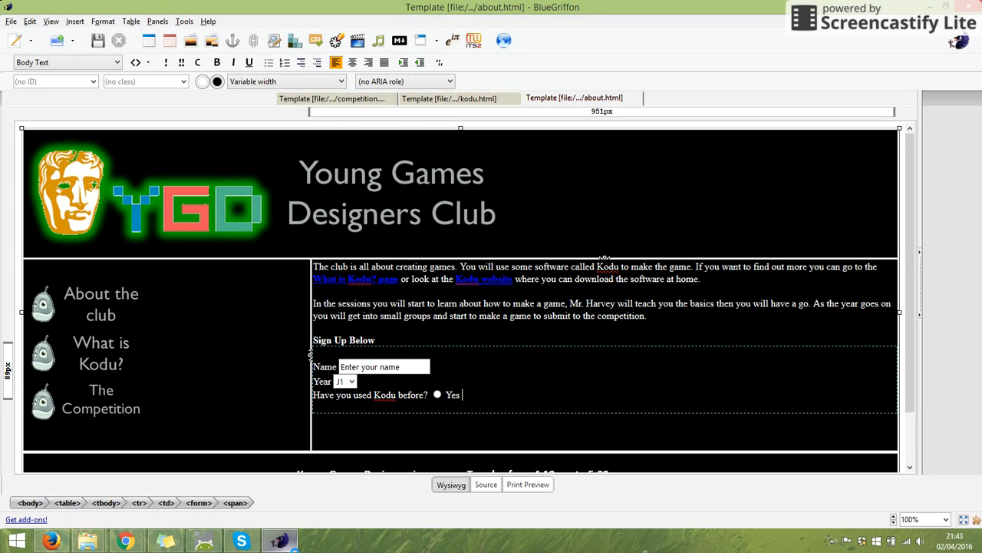
Step: Check the name and value settings of the existing Yes radio button
{"action": "left_click", "coordinate": [436, 396]}
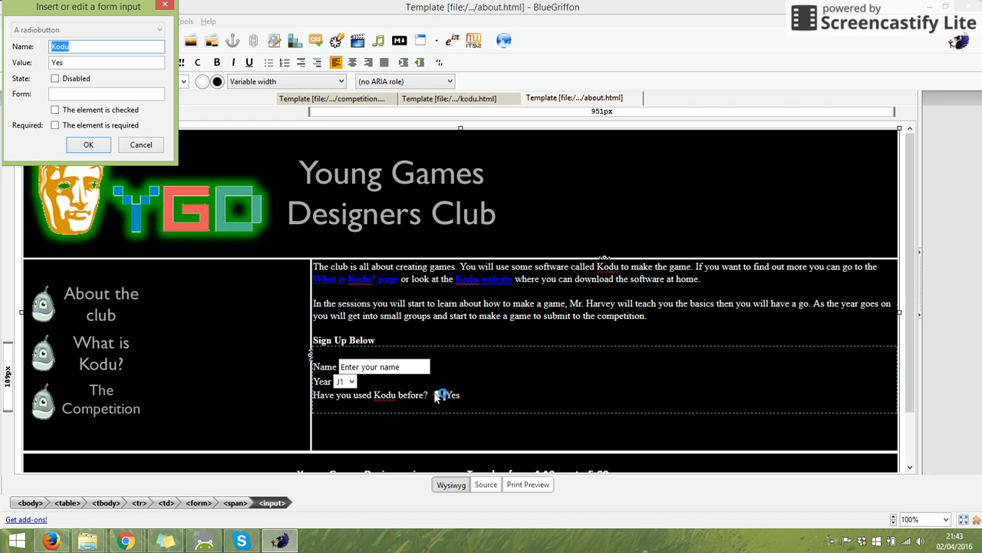
{"action": "left_click", "coordinate": [162, 6]}
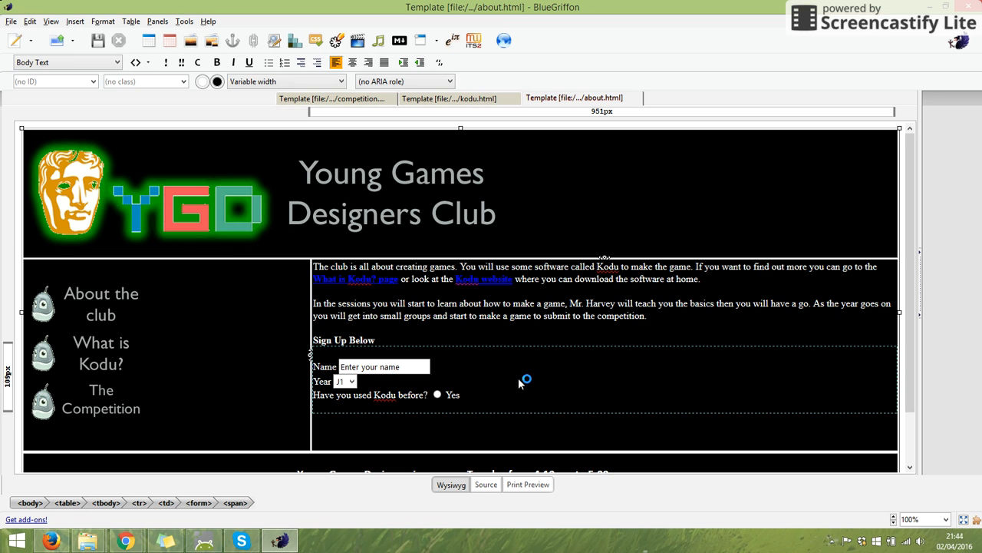
Step: Insert a radio button named KoduNo with value No after the Yes option and label it No
{"action": "left_click", "coordinate": [75, 23]}
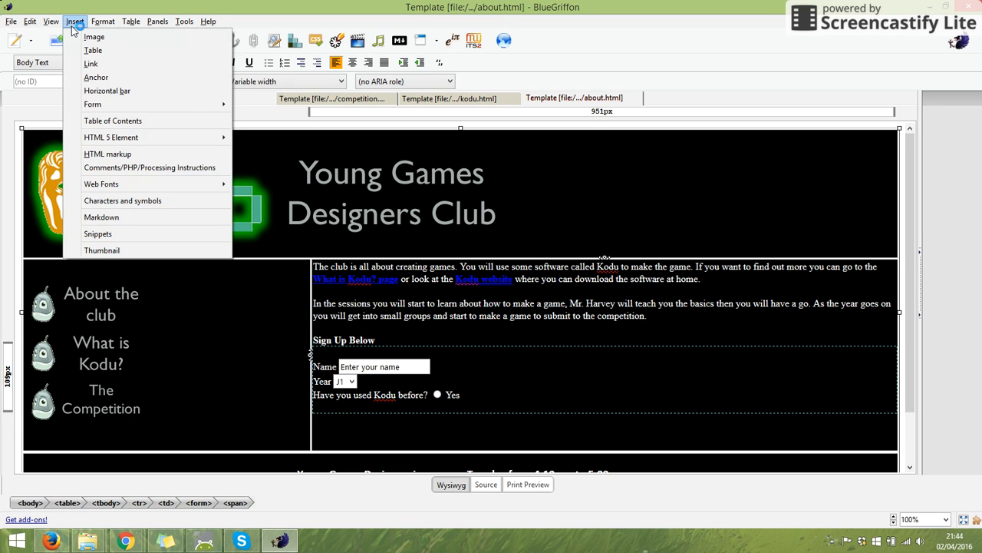
{"action": "mouse_move", "coordinate": [154, 104]}
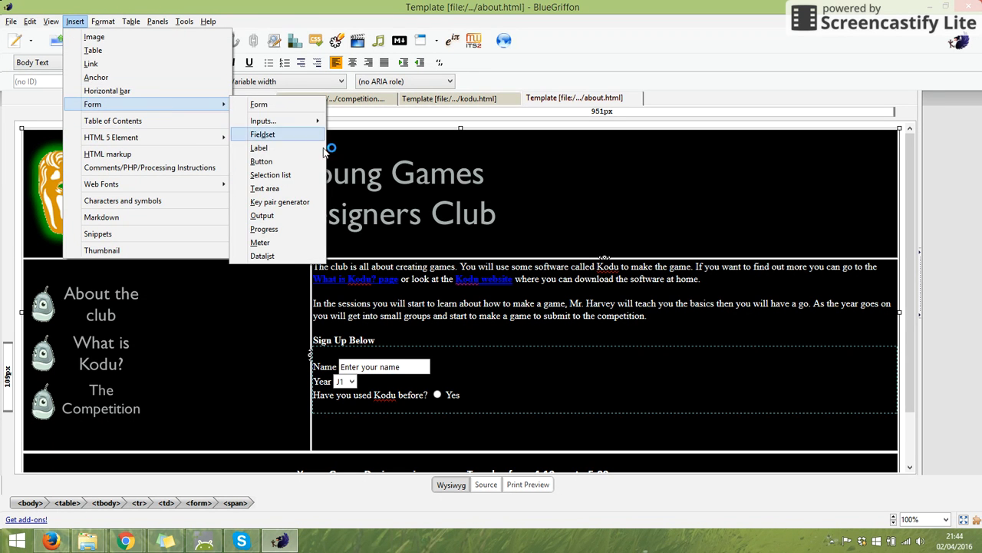
{"action": "mouse_move", "coordinate": [309, 125]}
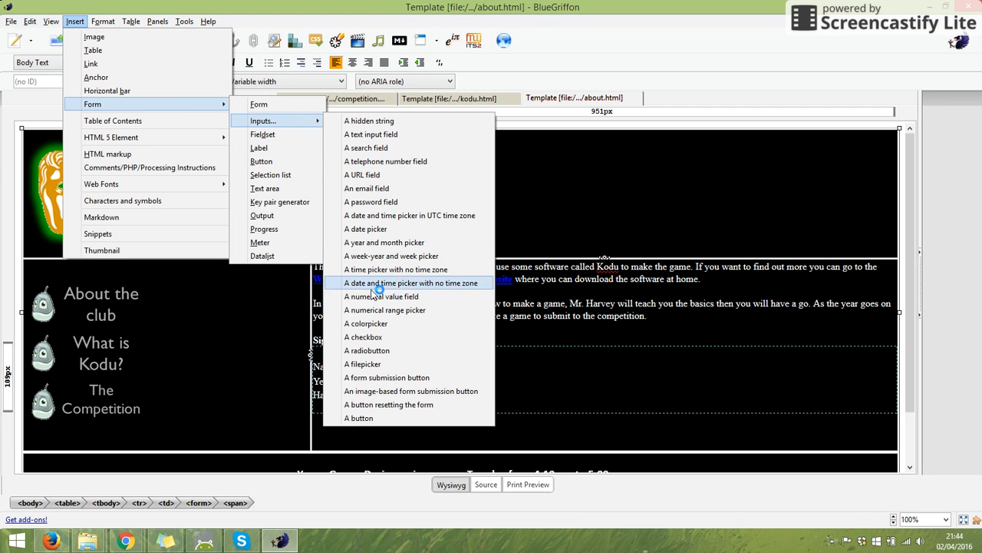
{"action": "left_click", "coordinate": [398, 355]}
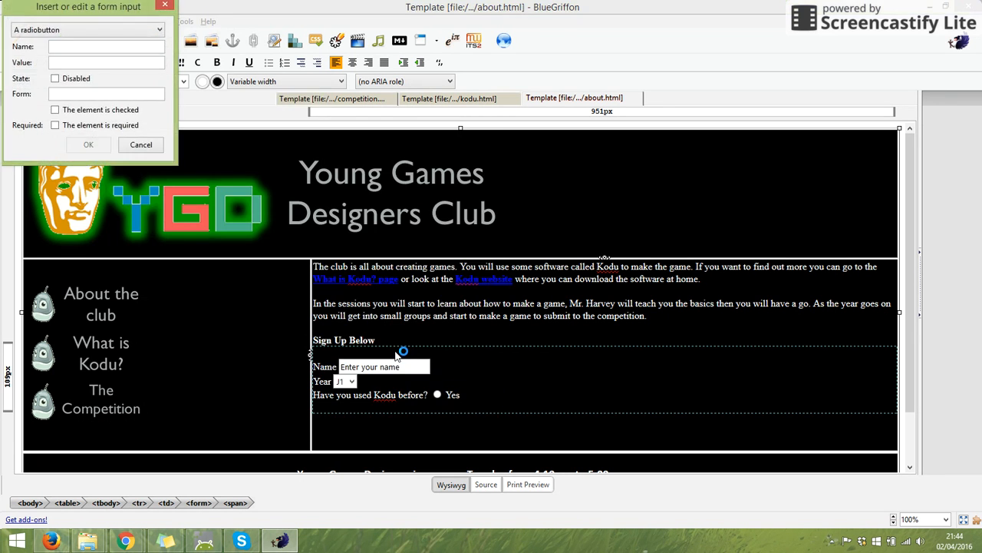
{"action": "left_click", "coordinate": [65, 47]}
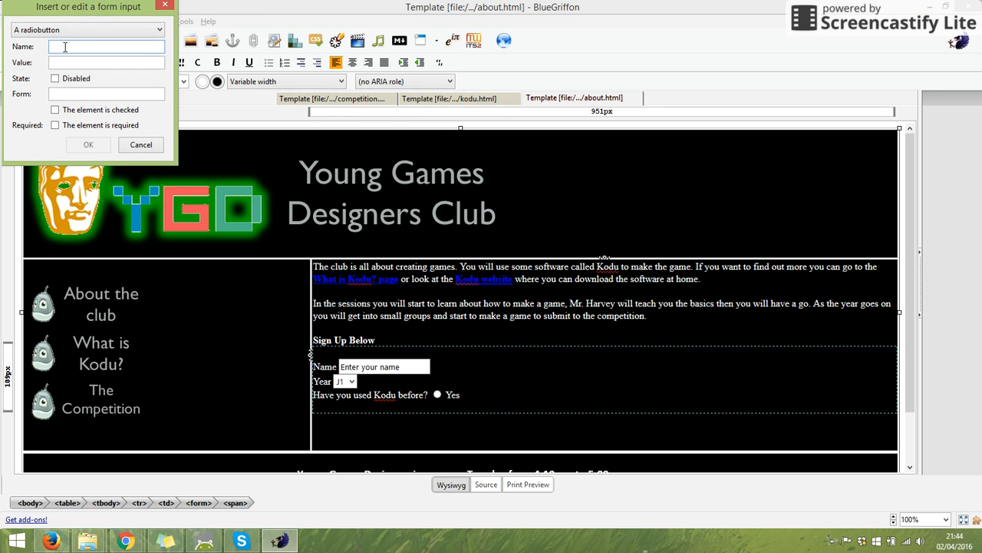
{"action": "type", "text": "Kodu"}
{"action": "left_click", "coordinate": [84, 62]}
{"action": "type", "text": "No"}
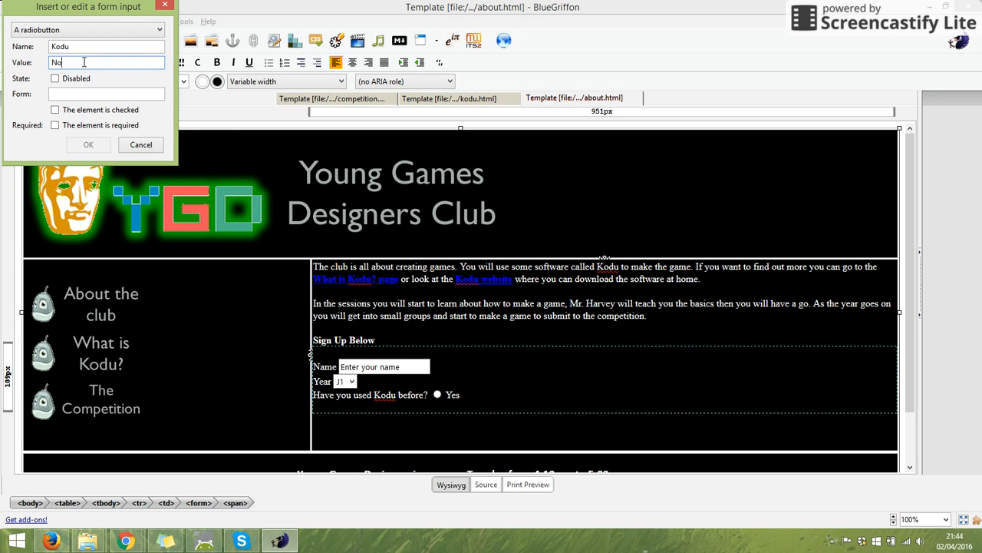
{"action": "left_click", "coordinate": [85, 49]}
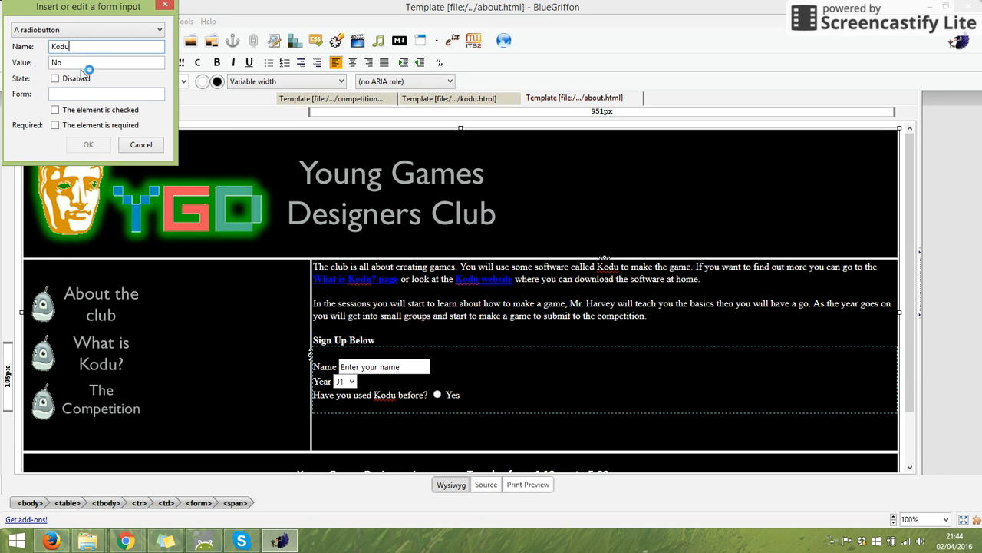
{"action": "type", "text": "No"}
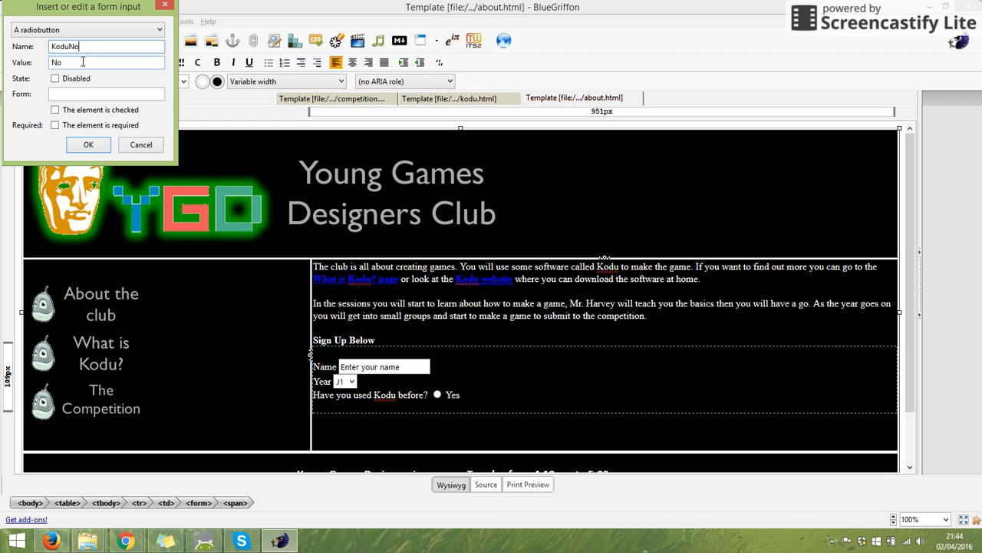
{"action": "left_click", "coordinate": [91, 143]}
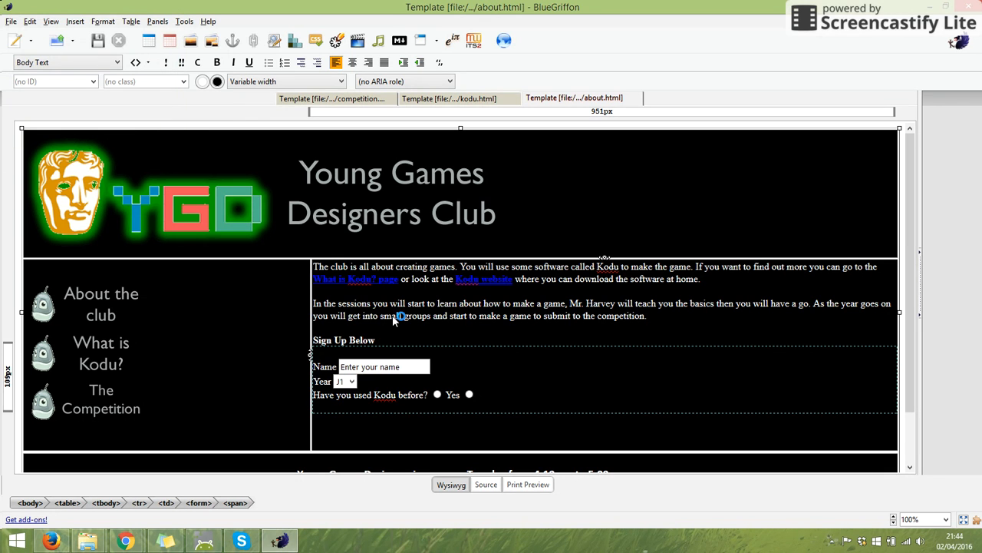
{"action": "type", "text": "No"}
Step: Preview the page in Firefox and try the sign-up form's Name field and Year list
{"action": "left_click", "coordinate": [505, 42]}
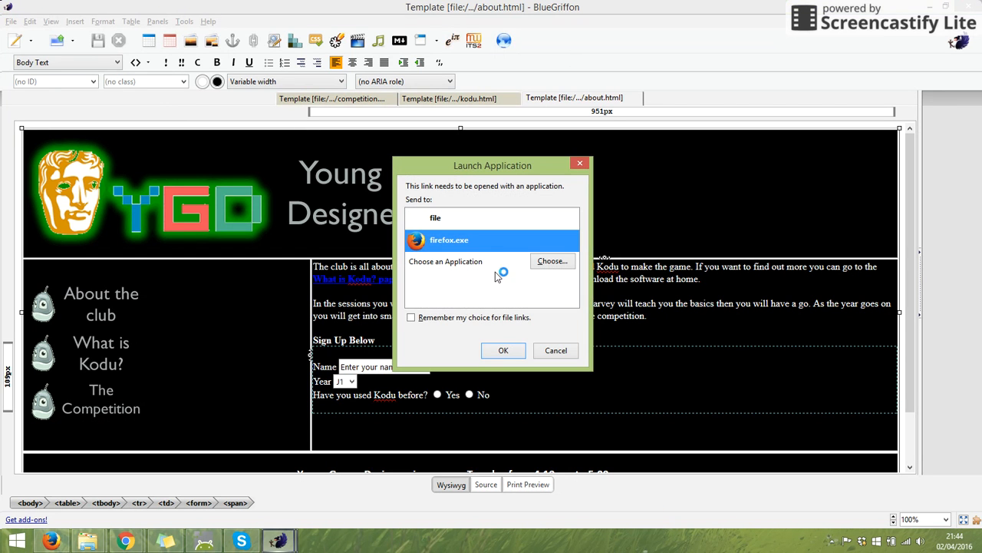
{"action": "double_click", "coordinate": [487, 244]}
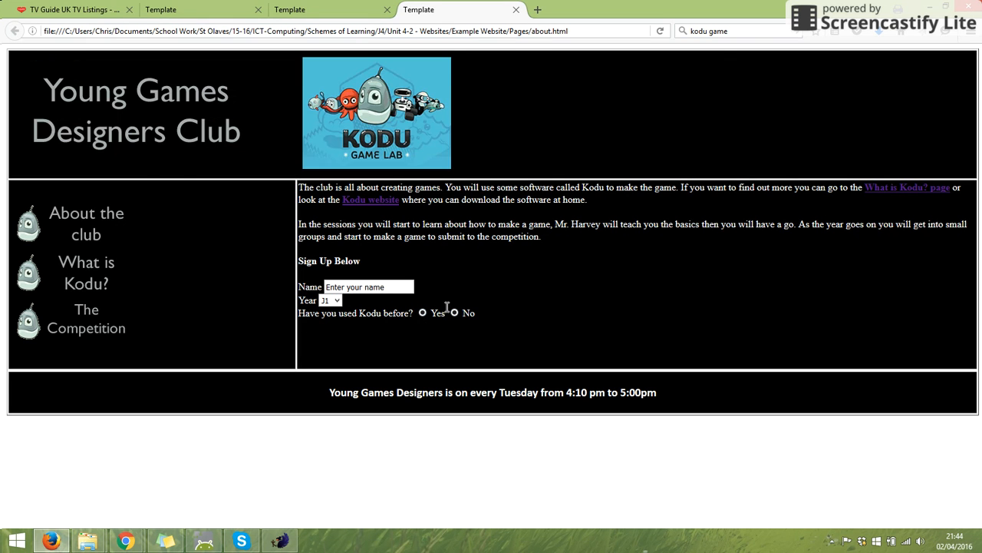
{"action": "triple_click", "coordinate": [333, 289]}
{"action": "left_click", "coordinate": [374, 307]}
{"action": "left_click", "coordinate": [336, 300]}
{"action": "left_click", "coordinate": [399, 350]}
Step: Back in BlueGriffon, insert a form button named Submit with value Submit and the POST method on a new line below the Kodu question
{"action": "left_click", "coordinate": [279, 540]}
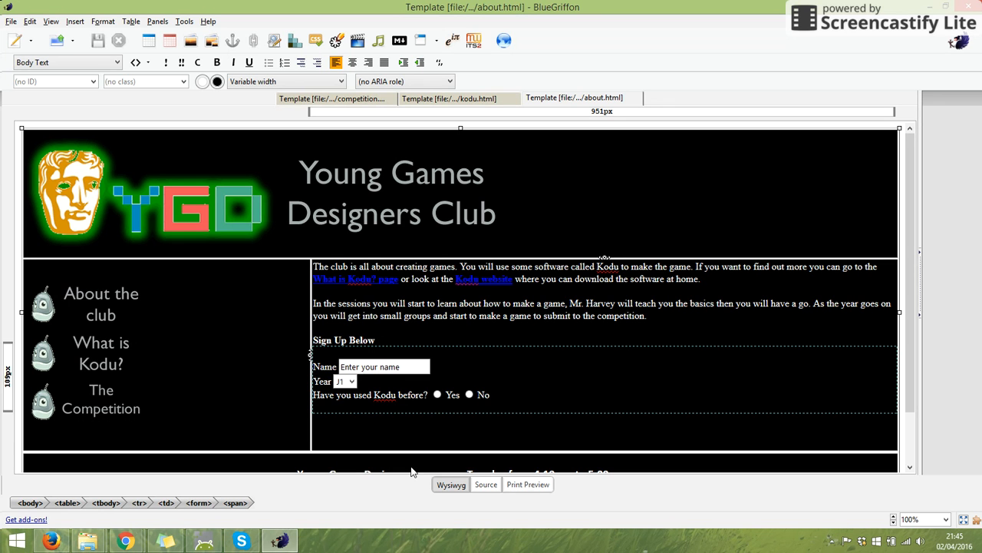
{"action": "key", "text": "Return"}
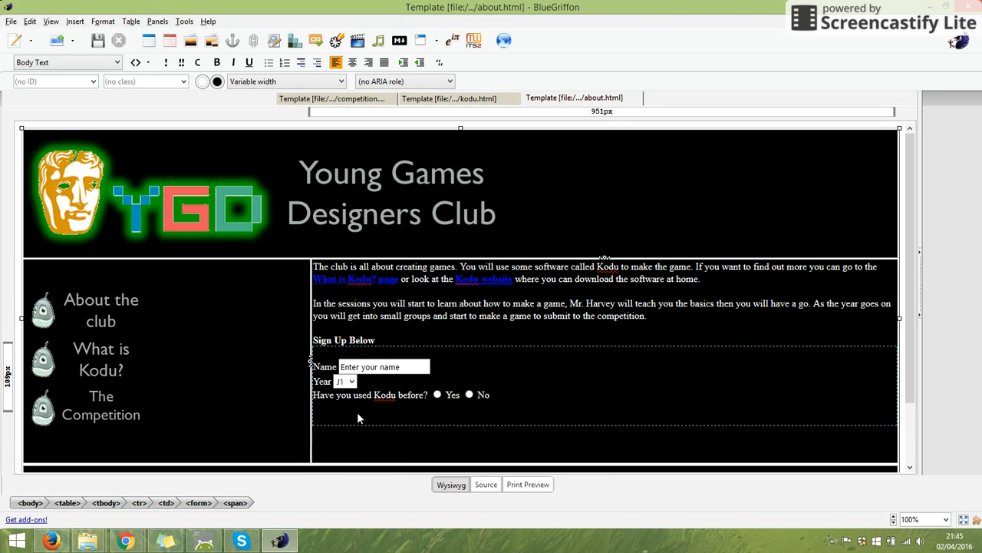
{"action": "left_click", "coordinate": [74, 21]}
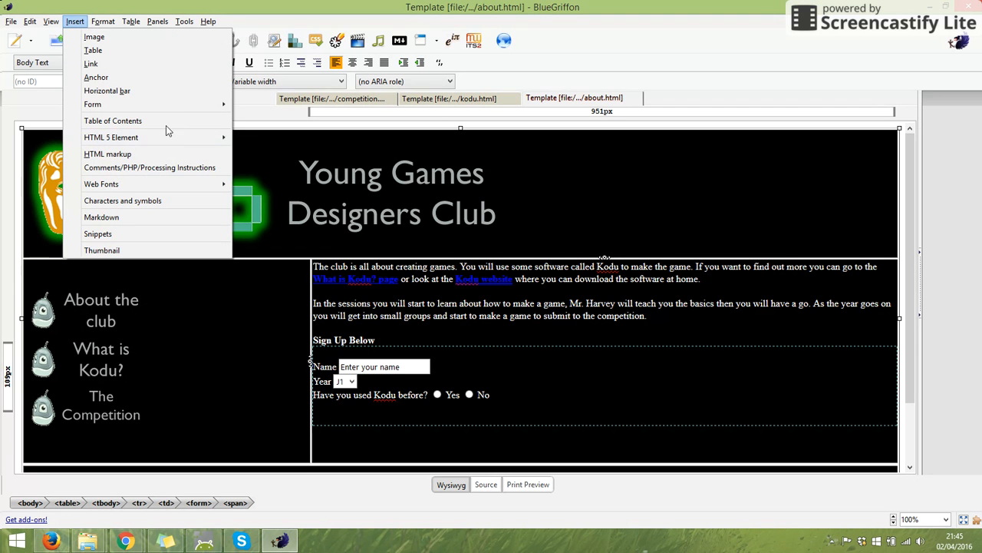
{"action": "mouse_move", "coordinate": [187, 110]}
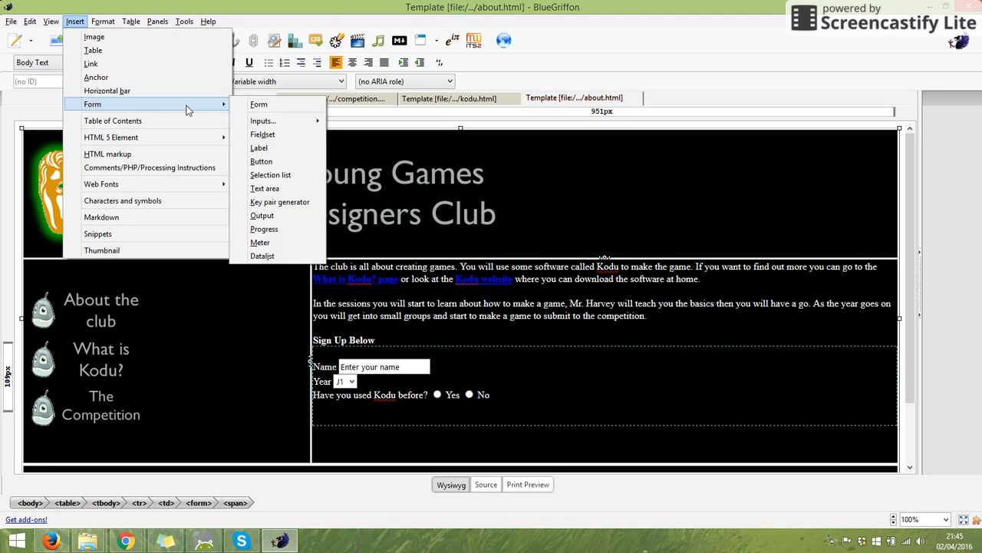
{"action": "left_click", "coordinate": [289, 168]}
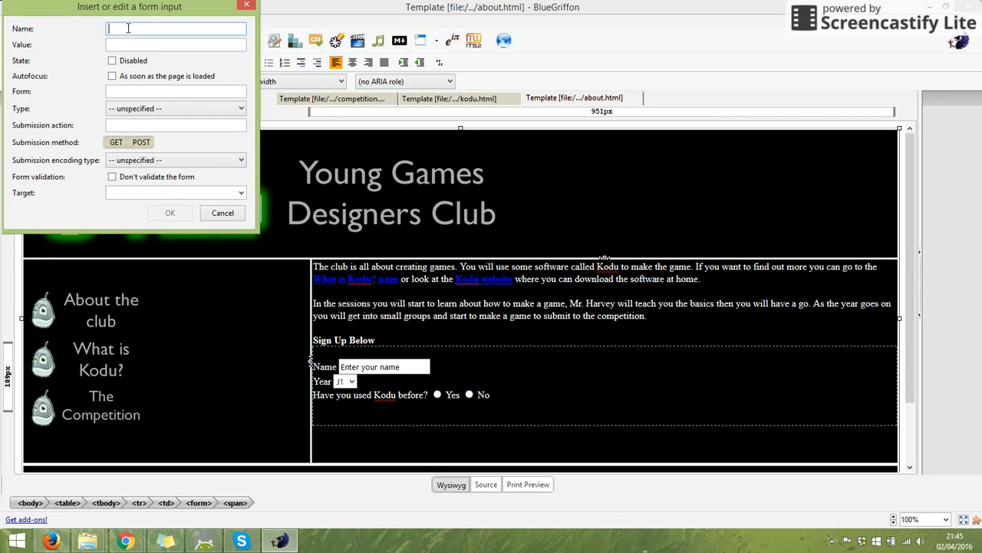
{"action": "type", "text": "Submit"}
{"action": "left_click", "coordinate": [123, 46]}
{"action": "type", "text": "Sum"}
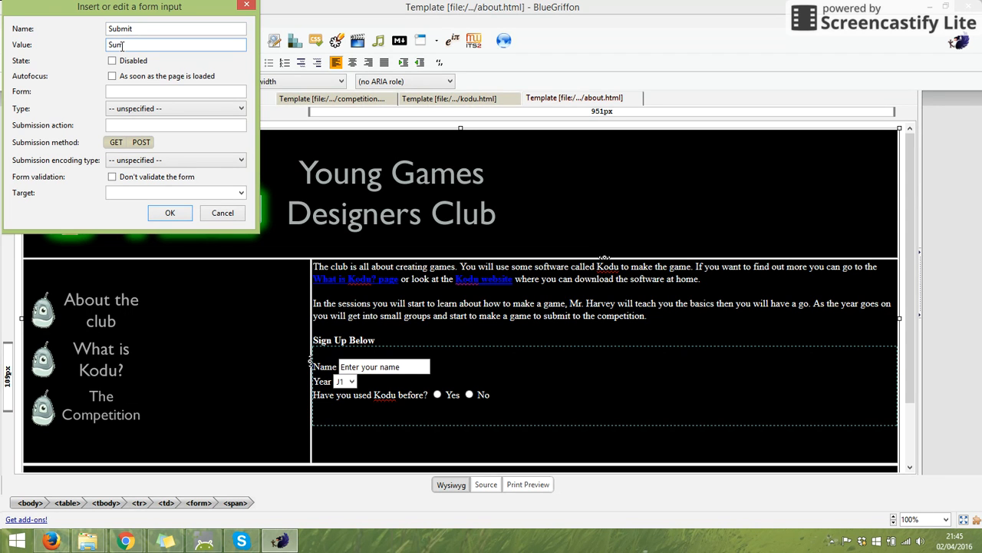
{"action": "type", "text": "bmit"}
{"action": "left_click", "coordinate": [140, 145]}
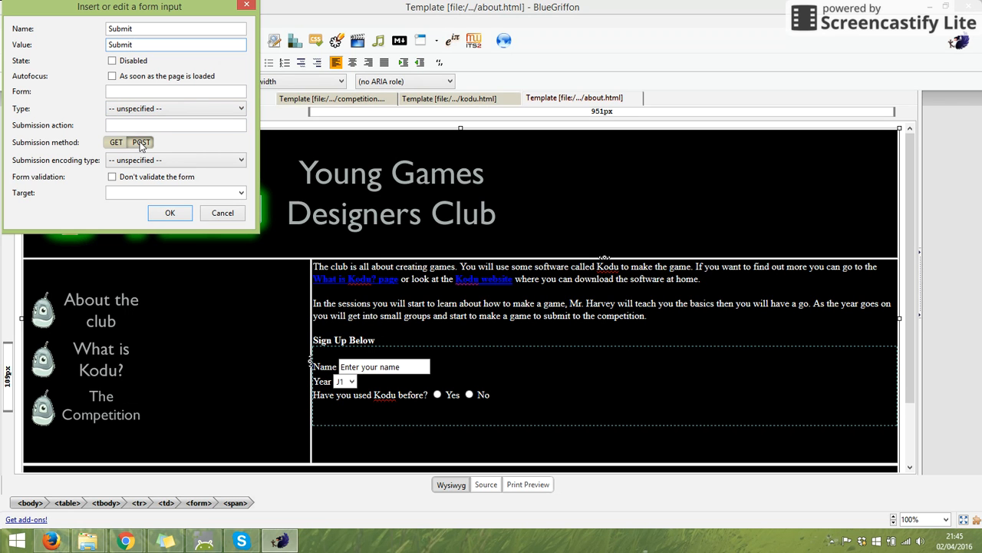
{"action": "left_click", "coordinate": [170, 214]}
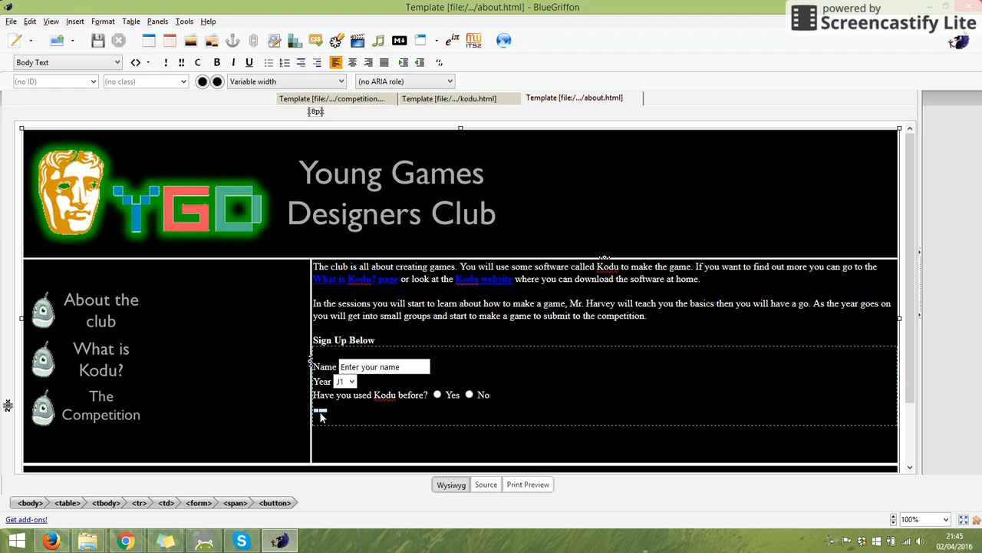
Step: Widen the new form button to about 63 px and increase its height
{"action": "left_click", "coordinate": [322, 412]}
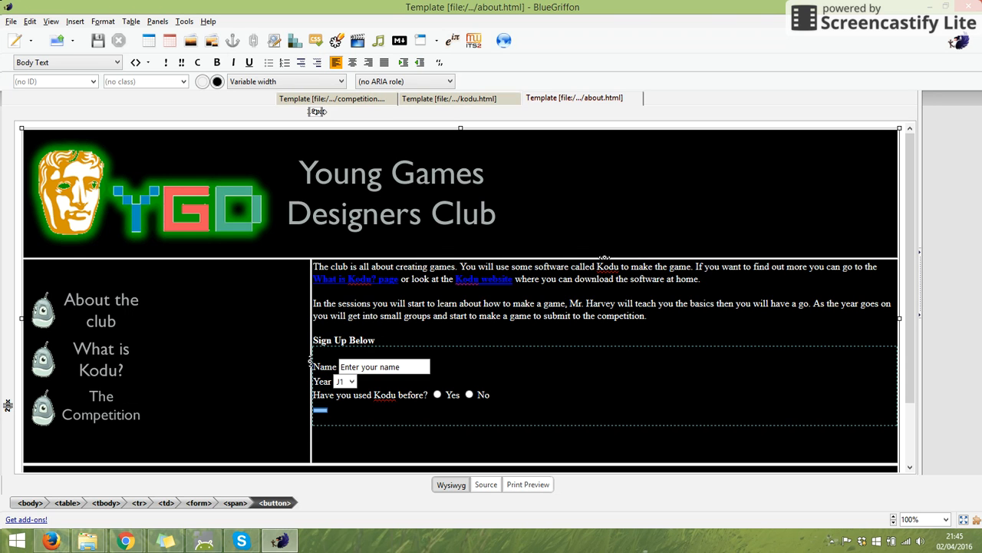
{"action": "left_click_drag", "start_coordinate": [315, 112], "coordinate": [351, 116]}
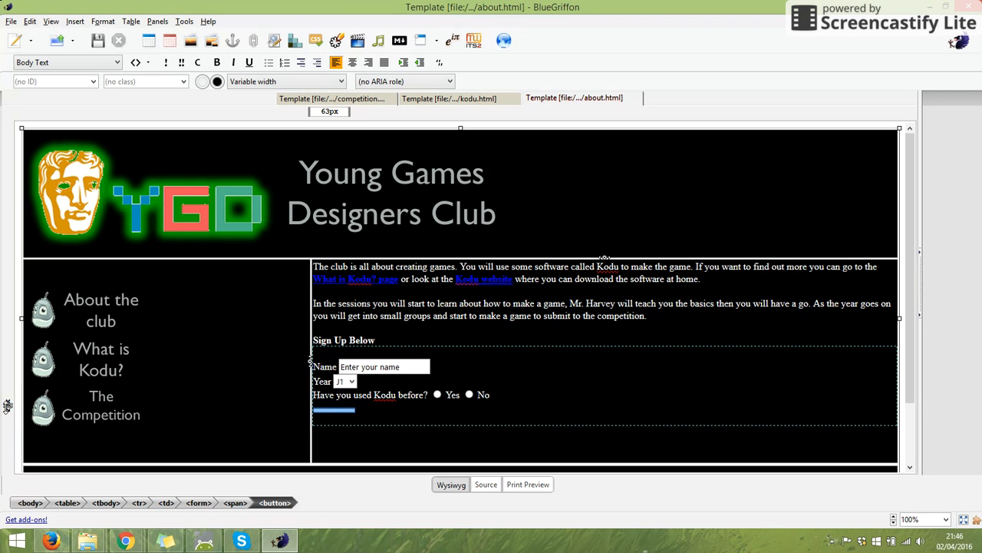
{"action": "left_click_drag", "start_coordinate": [6, 406], "coordinate": [7, 426]}
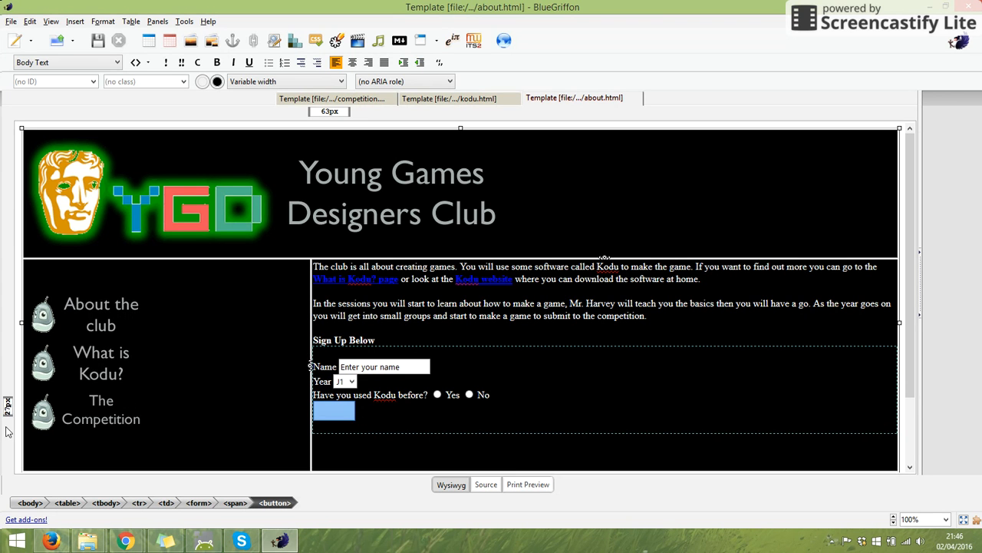
Step: Label the resized button with the text Submit
{"action": "left_click", "coordinate": [342, 413]}
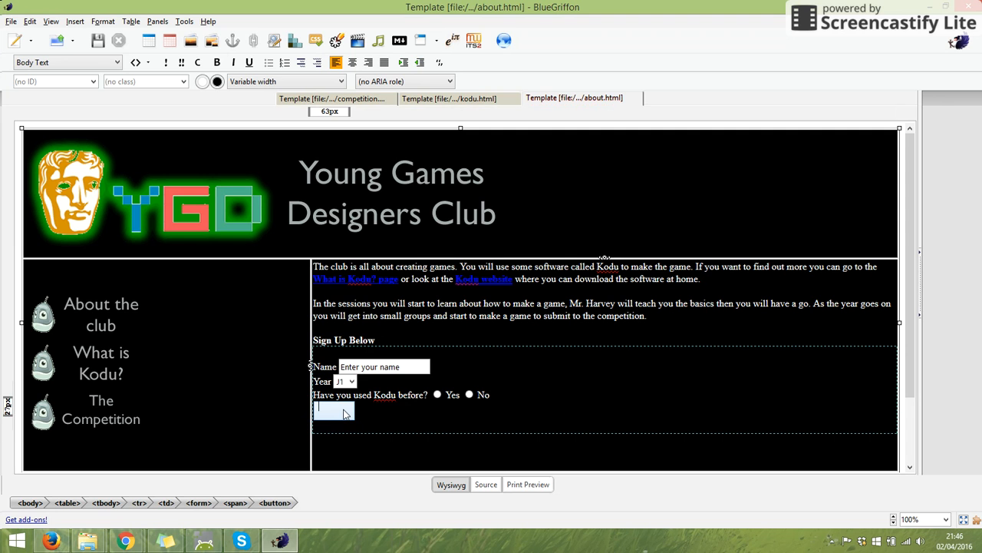
{"action": "type", "text": "Submit"}
{"action": "left_click", "coordinate": [376, 422]}
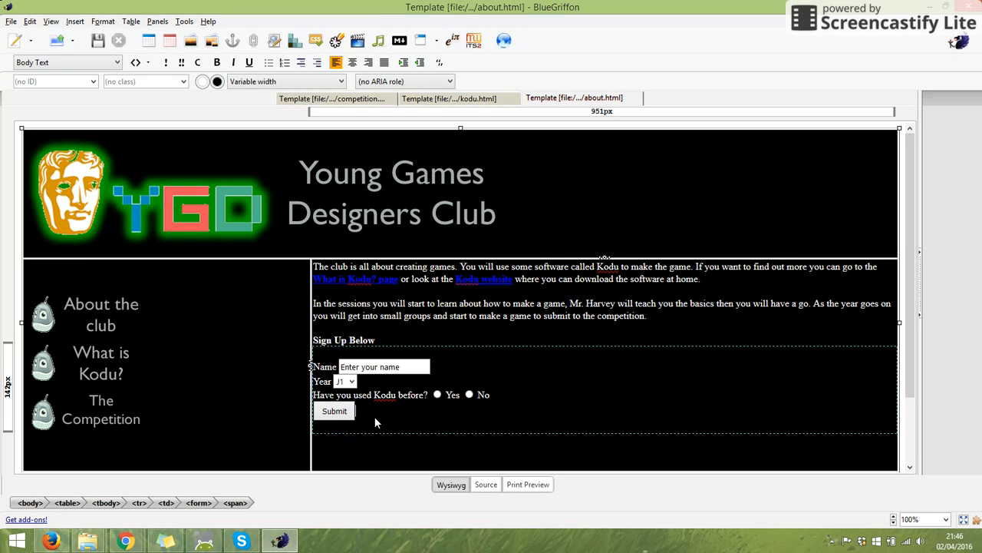
{"action": "left_click", "coordinate": [351, 415]}
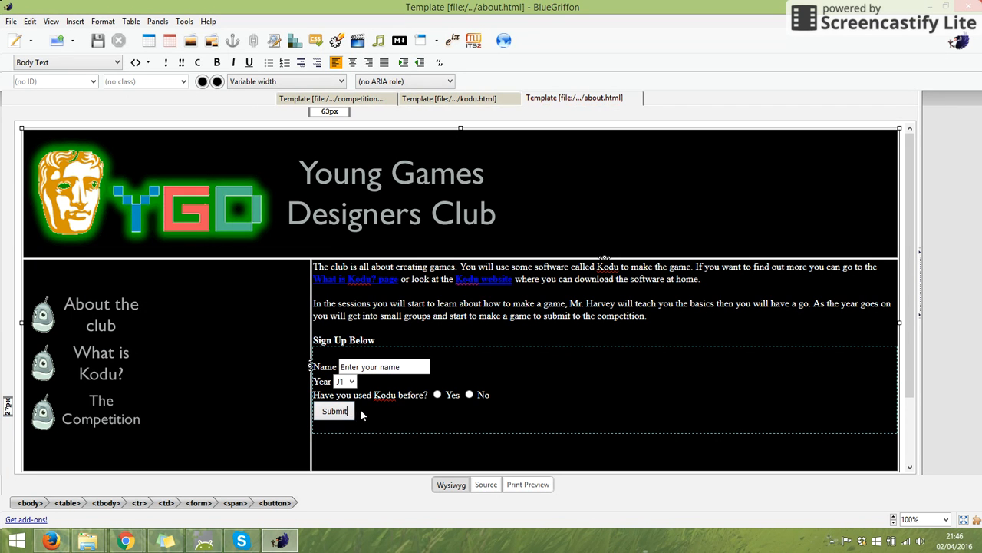
{"action": "left_click", "coordinate": [376, 413]}
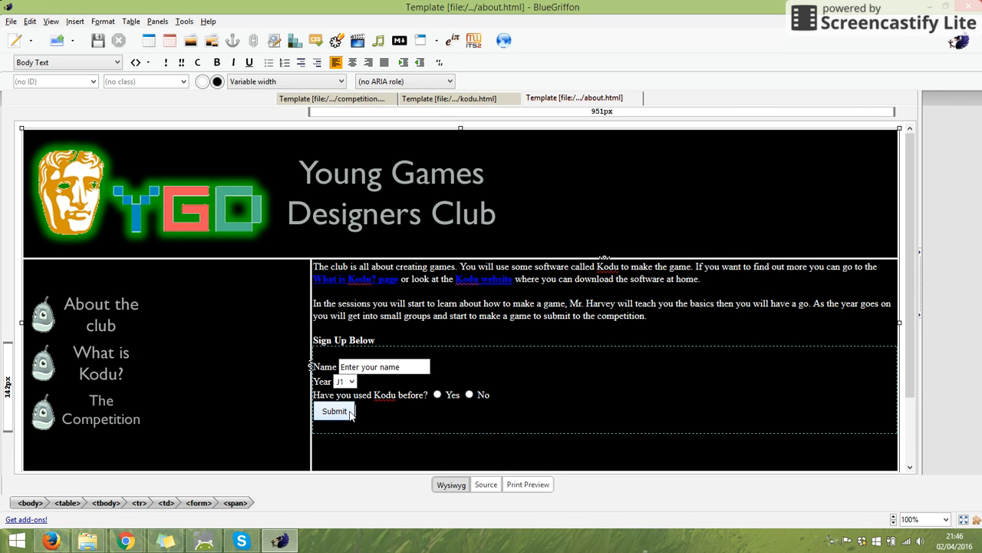
{"action": "left_click", "coordinate": [351, 415]}
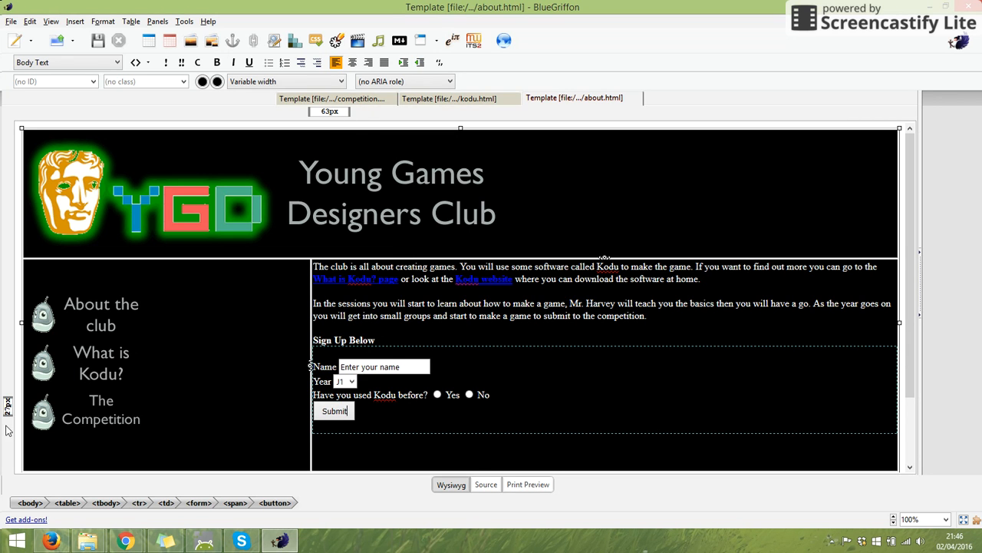
{"action": "left_click", "coordinate": [392, 396]}
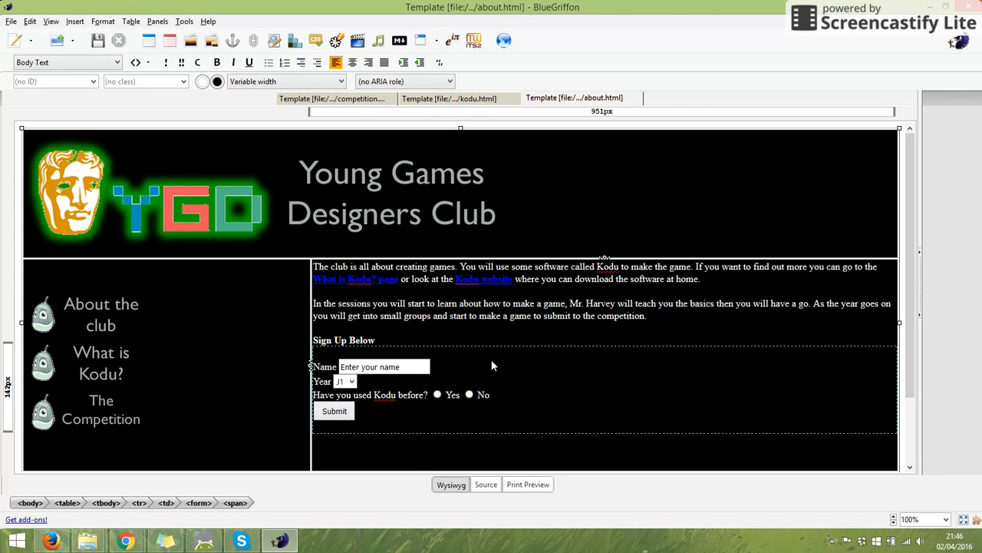
Step: Review the sign-up form's name, submission URL and method settings, leaving them as they are
{"action": "double_click", "coordinate": [526, 349]}
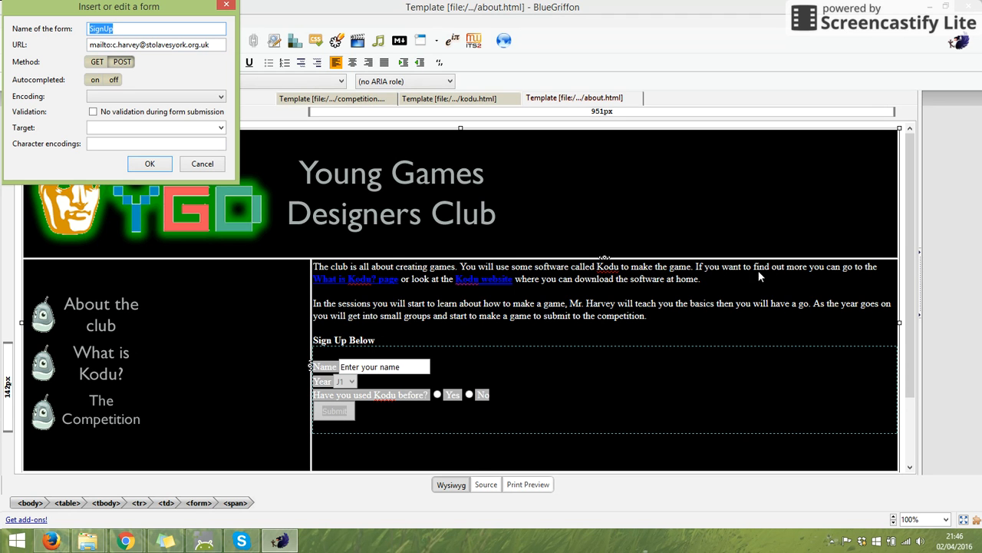
{"action": "left_click", "coordinate": [223, 8]}
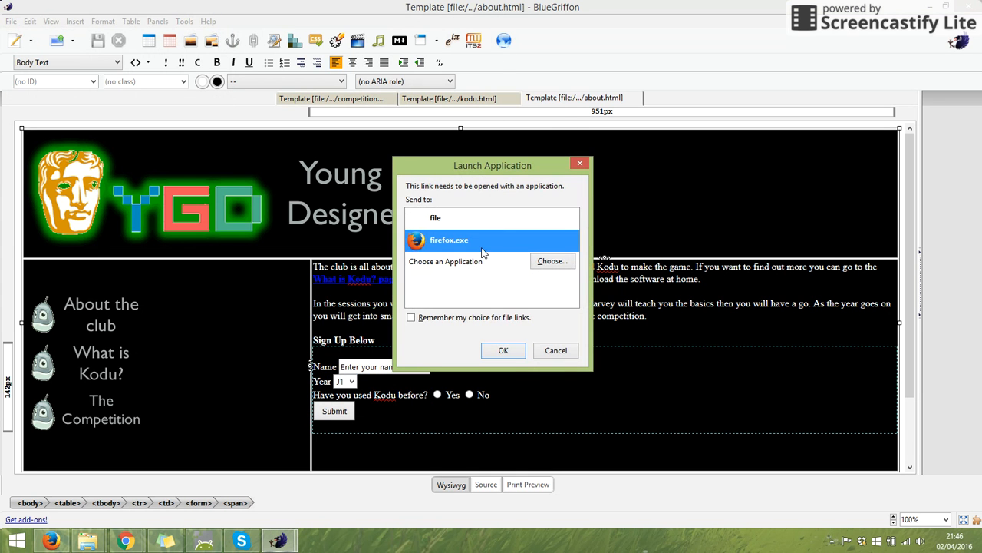
Step: Preview the page in Firefox and fill in the form with a person's name, year J3 and Yes for having used Kodu
{"action": "double_click", "coordinate": [484, 241]}
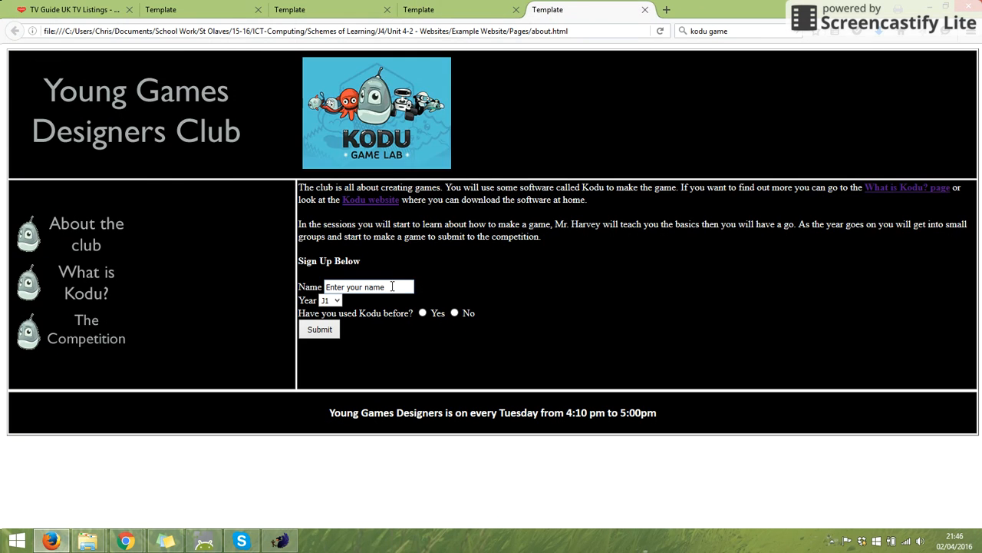
{"action": "left_click_drag", "start_coordinate": [384, 287], "coordinate": [300, 294]}
{"action": "type", "text": "Mr Harvey"}
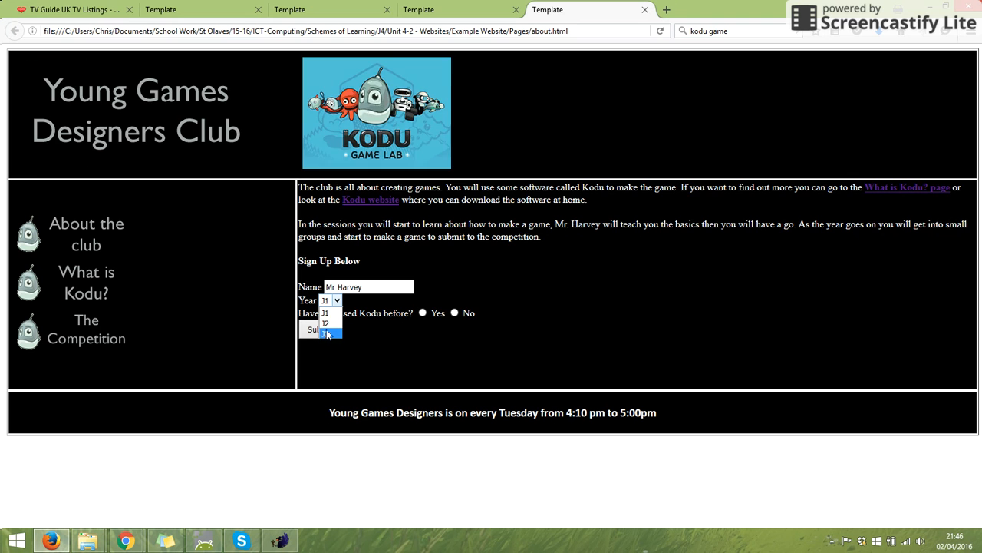
{"action": "left_click", "coordinate": [326, 333]}
{"action": "left_click", "coordinate": [423, 314]}
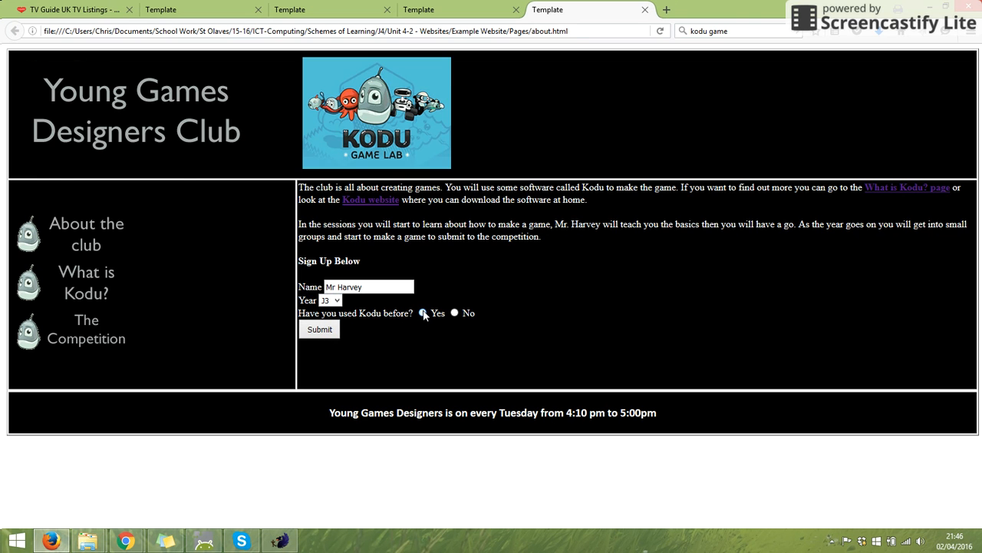
Step: Submit the completed sign-up form, opening its mail link with Outlook (desktop), and exit the Outlook 2013 setup wizard
{"action": "left_click", "coordinate": [332, 331]}
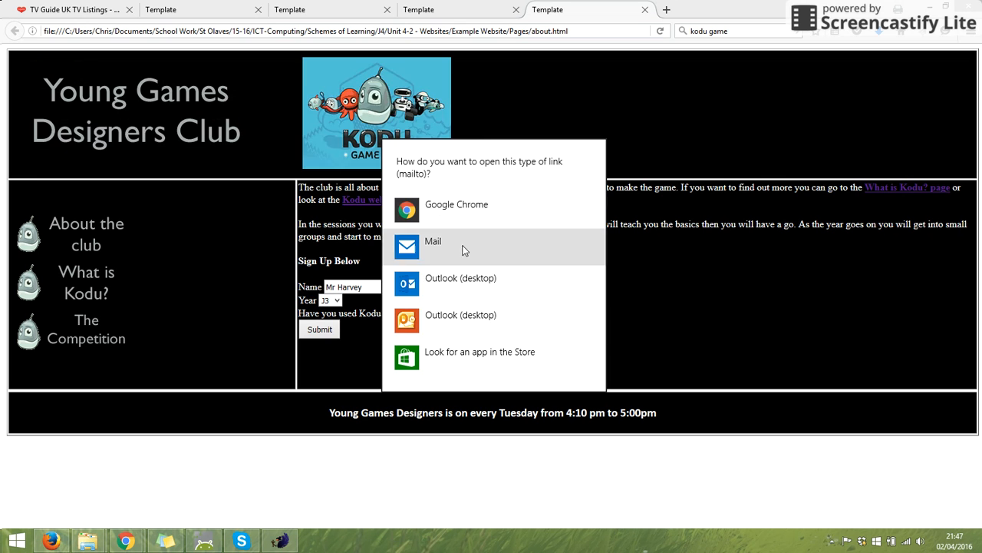
{"action": "left_click", "coordinate": [455, 299]}
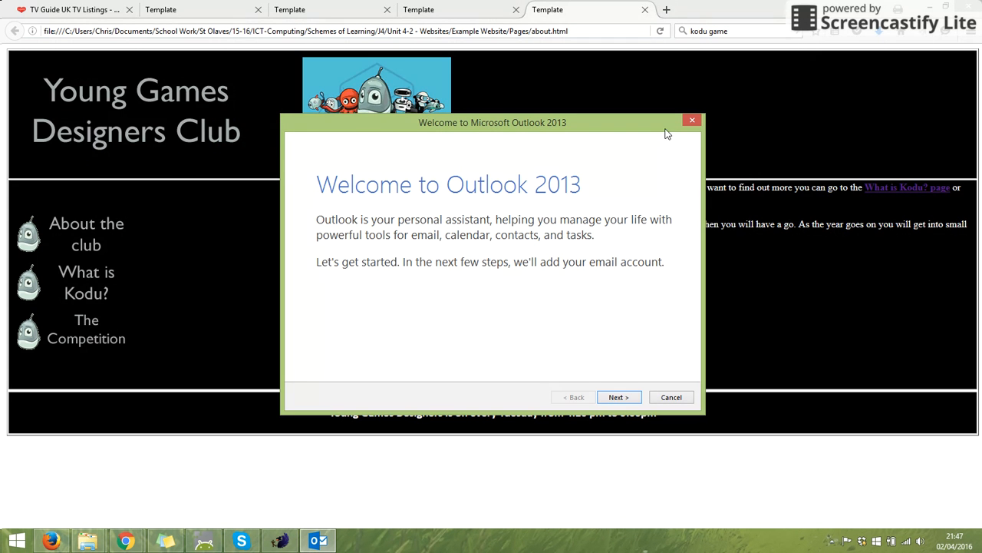
{"action": "left_click", "coordinate": [693, 121]}
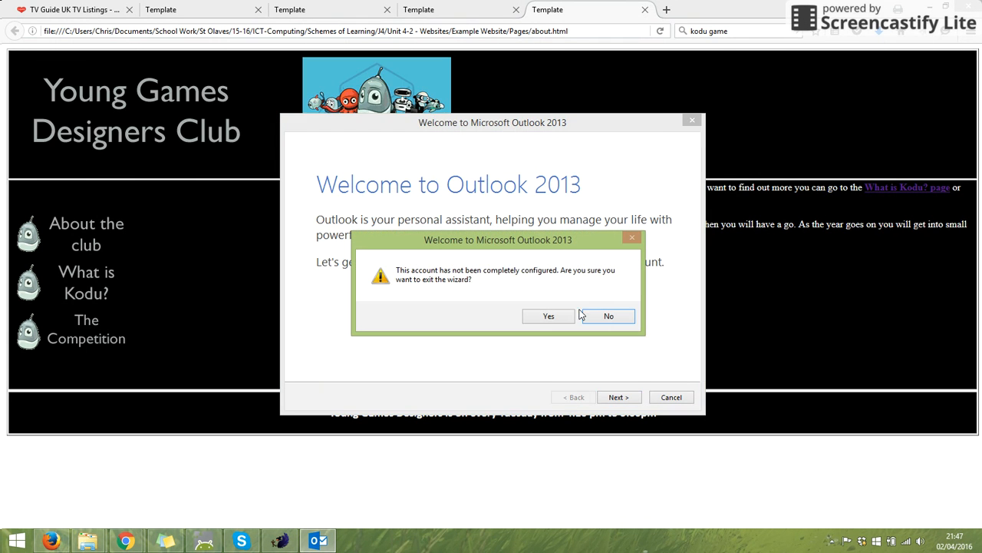
{"action": "left_click", "coordinate": [548, 316]}
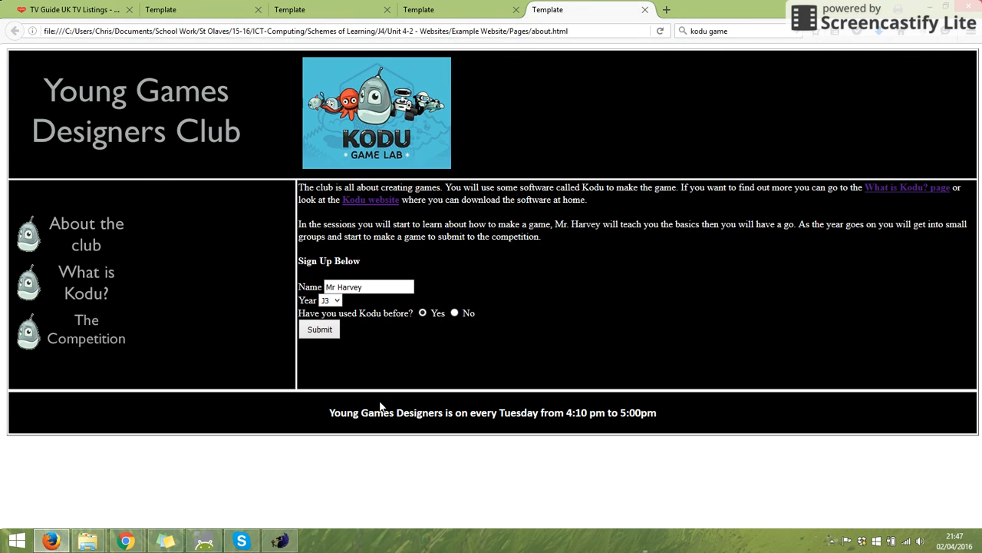
Step: Switch to BlueGriffon and examine the form element types available for insertion, without adding any
{"action": "left_click", "coordinate": [270, 542]}
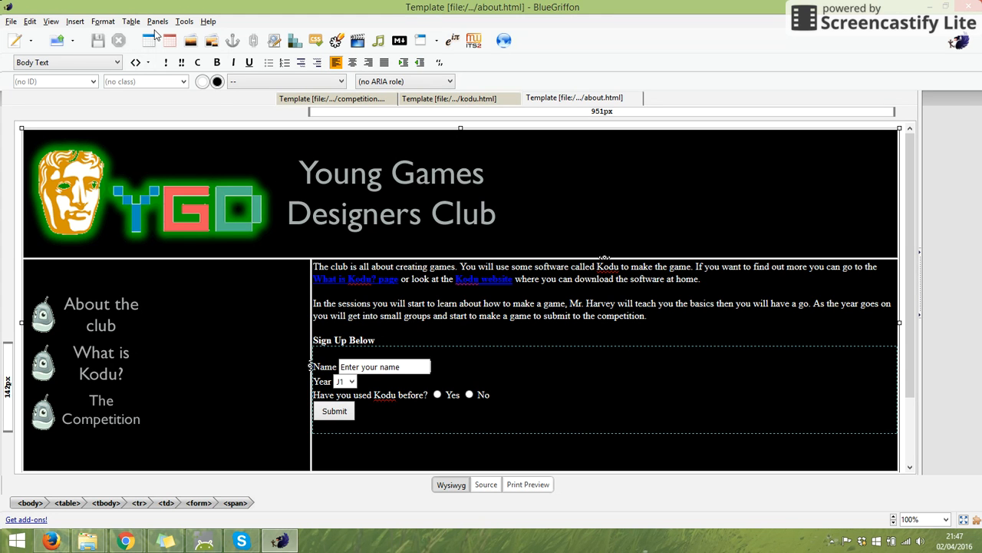
{"action": "left_click", "coordinate": [75, 22]}
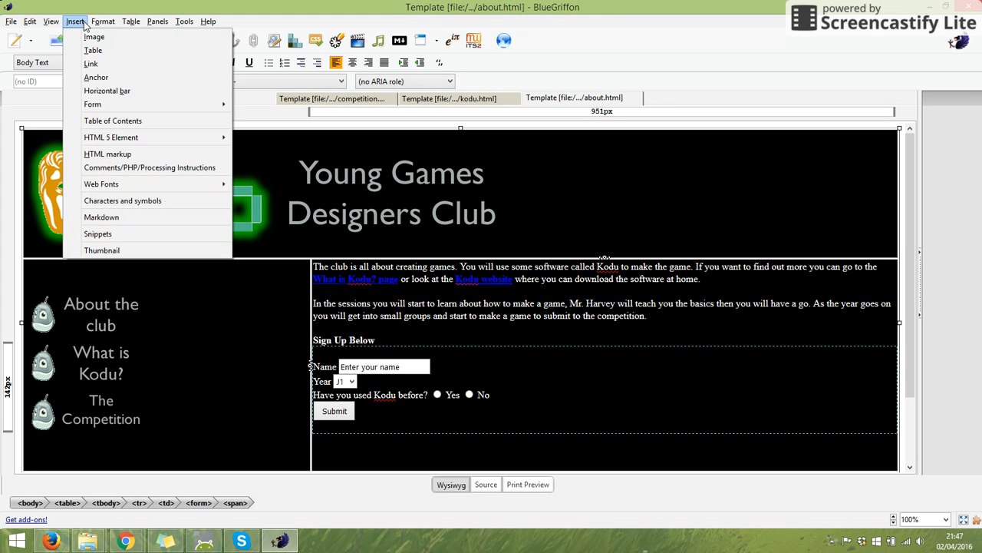
{"action": "mouse_move", "coordinate": [135, 107]}
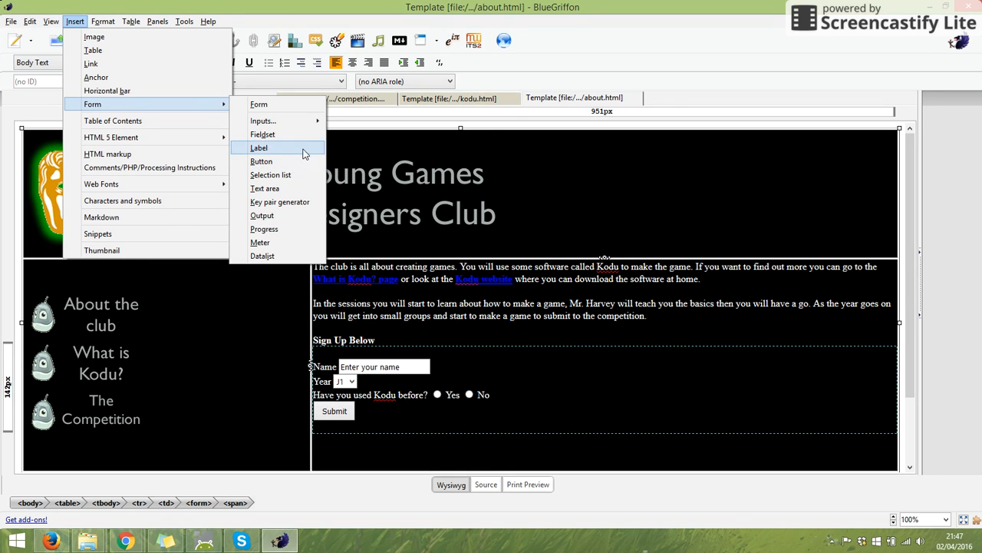
{"action": "mouse_move", "coordinate": [307, 126]}
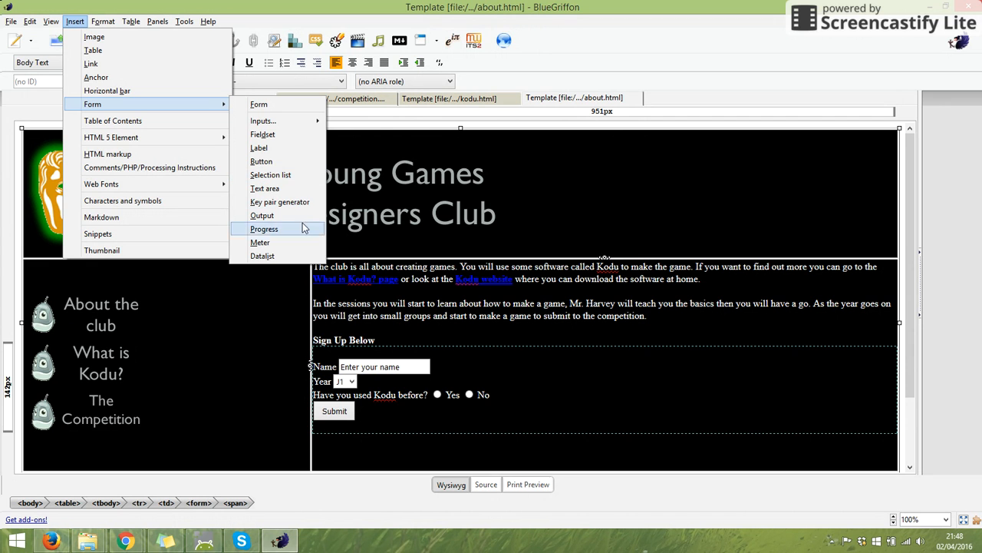
{"action": "left_click", "coordinate": [557, 375]}
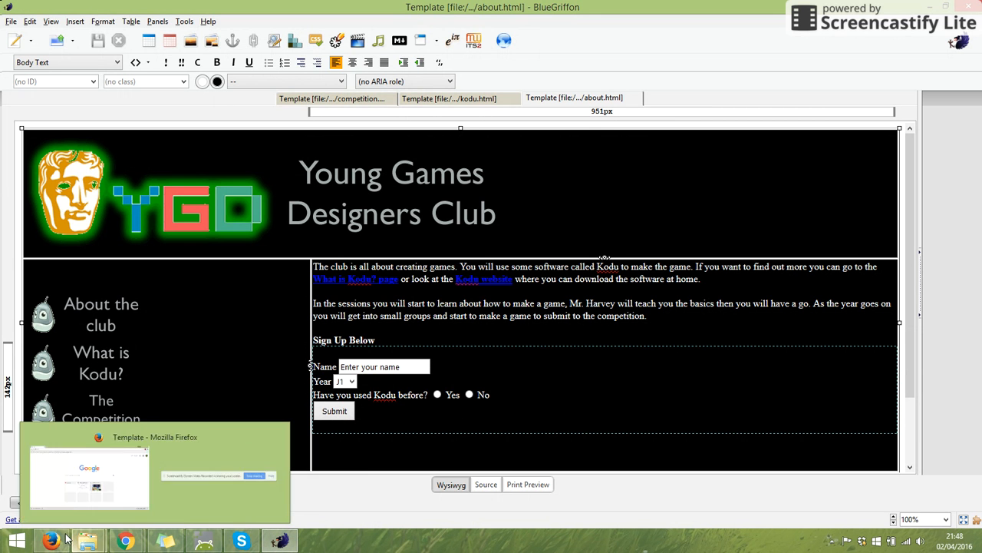
Step: Switch back to the about page in Firefox and follow the site's navigation link to the What is Kodu? page
{"action": "left_click", "coordinate": [120, 478]}
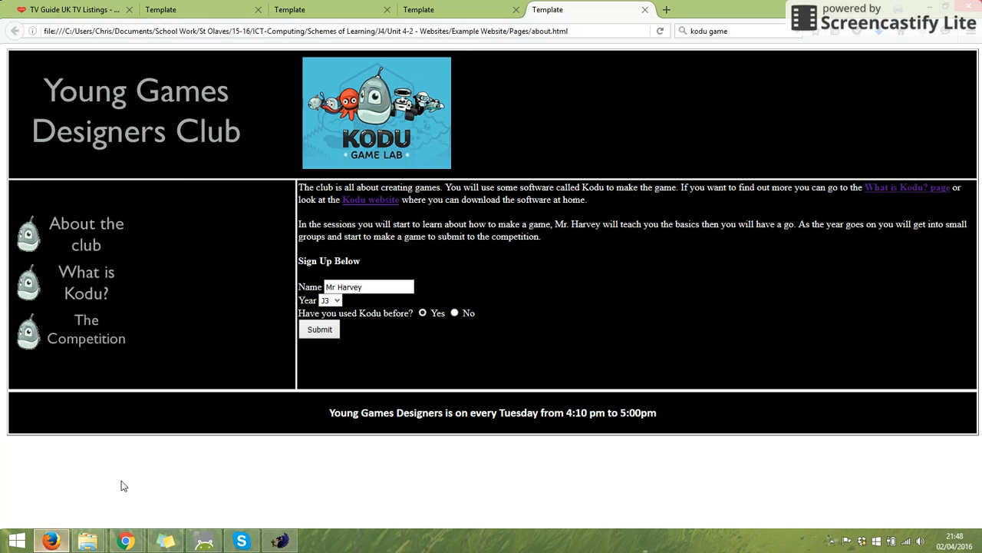
{"action": "key", "text": "F5"}
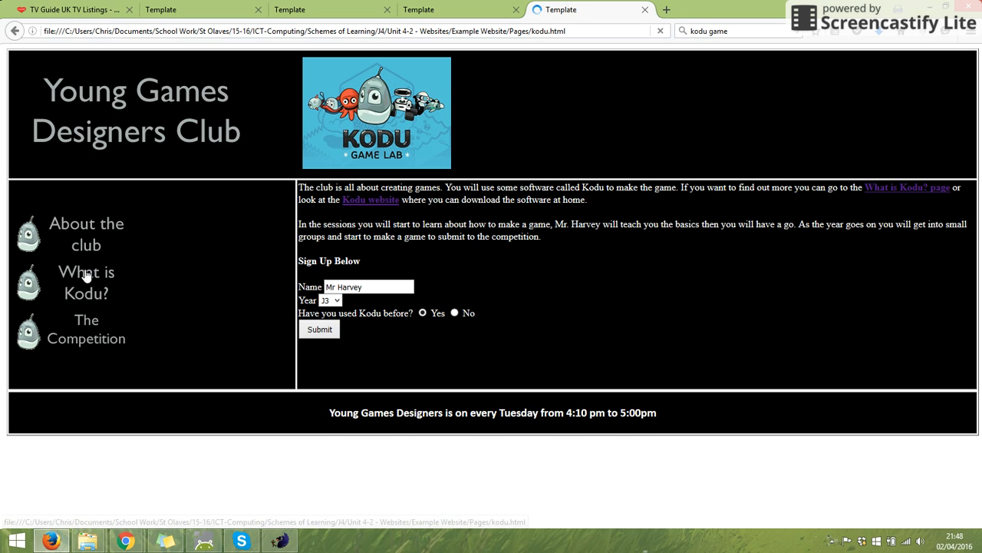
{"action": "left_click", "coordinate": [84, 277]}
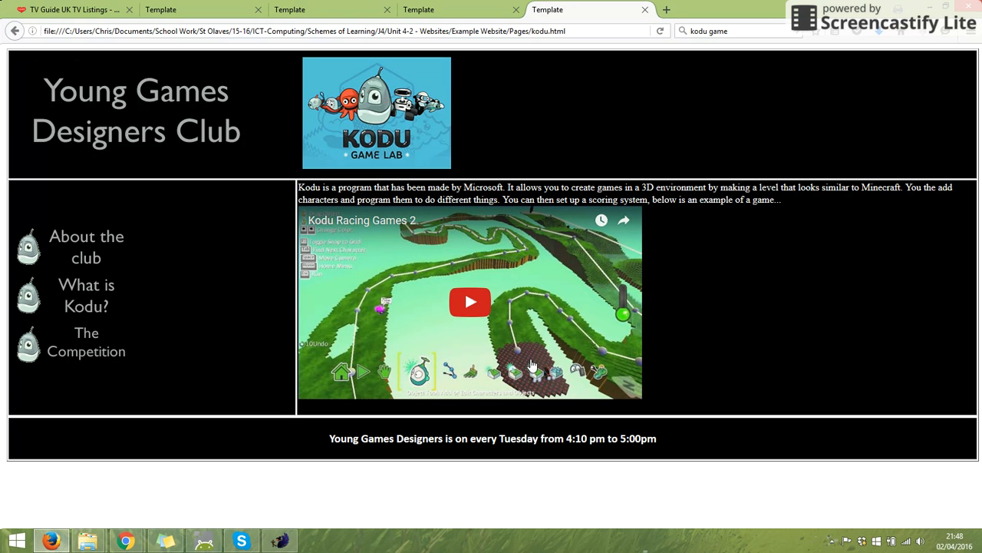